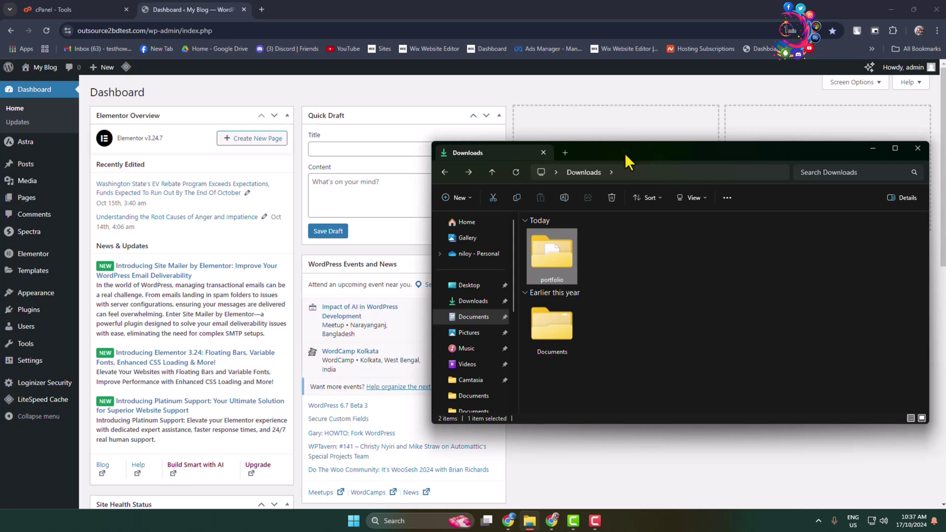
# - Open the portfolio folder in the Downloads window of File Explorer
pyautogui.moveTo(625, 153); pyautogui.dragTo(599, 149)
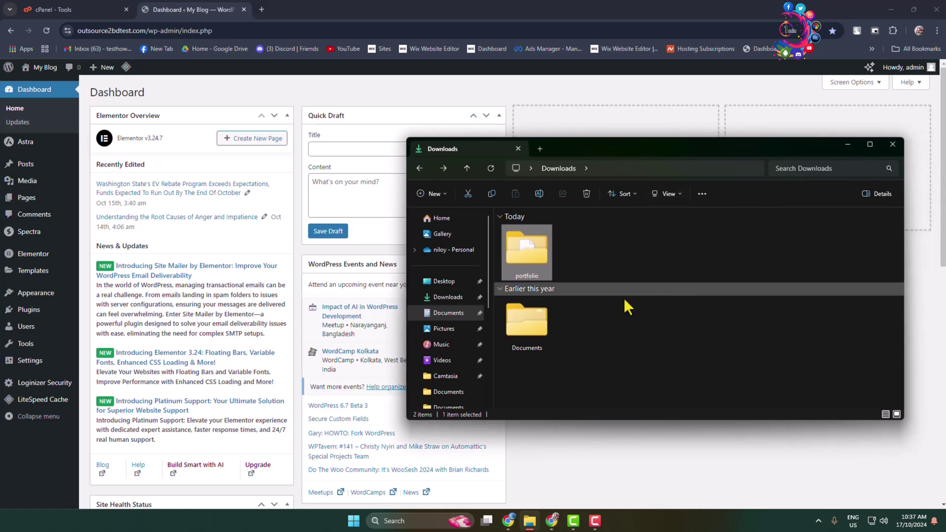
pyautogui.doubleClick(540, 256)
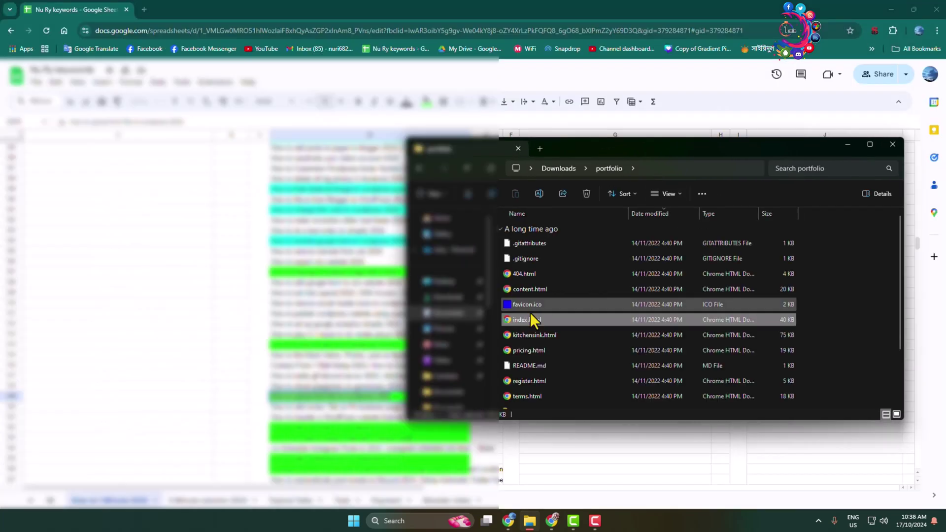
pyautogui.scroll(2, 558, 349)
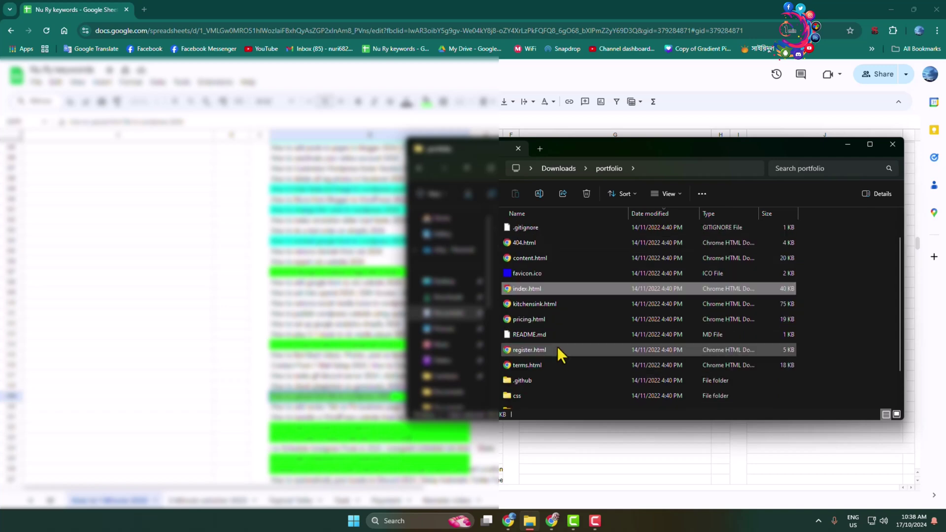
pyautogui.scroll(-2, 562, 306)
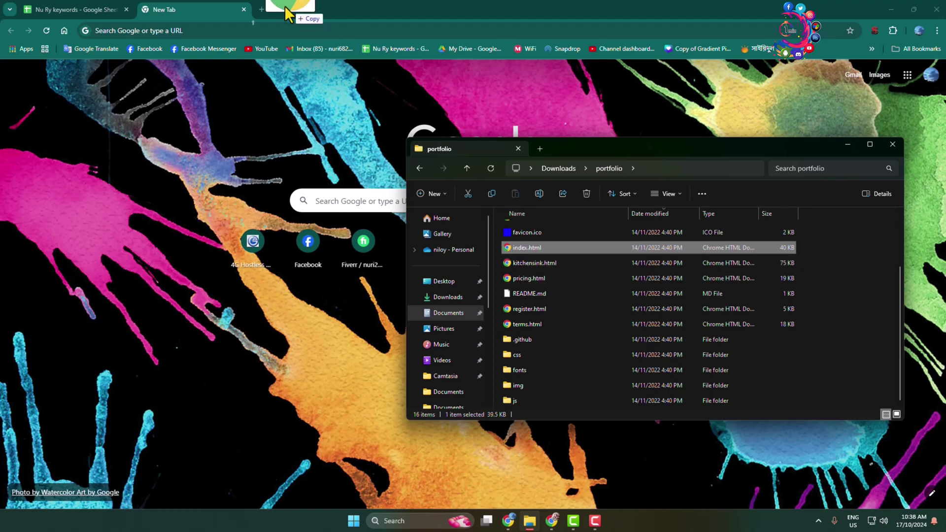
# - Preview index.html in Chrome as the Stride template, then switch back to the WordPress dashboard
pyautogui.moveTo(285, 5); pyautogui.dragTo(209, 8)
pyautogui.scroll(-5, 654, 191)
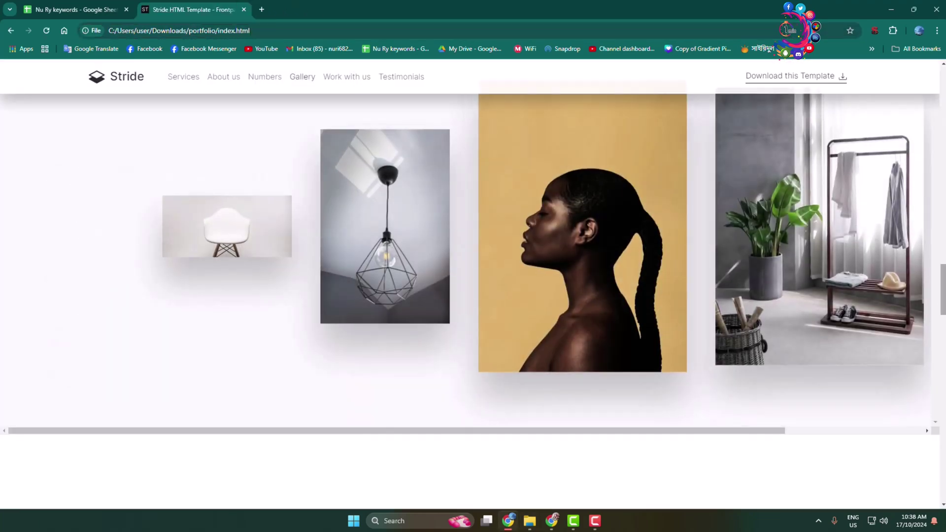
pyautogui.moveTo(942, 289); pyautogui.dragTo(936, 94)
pyautogui.click(552, 520)
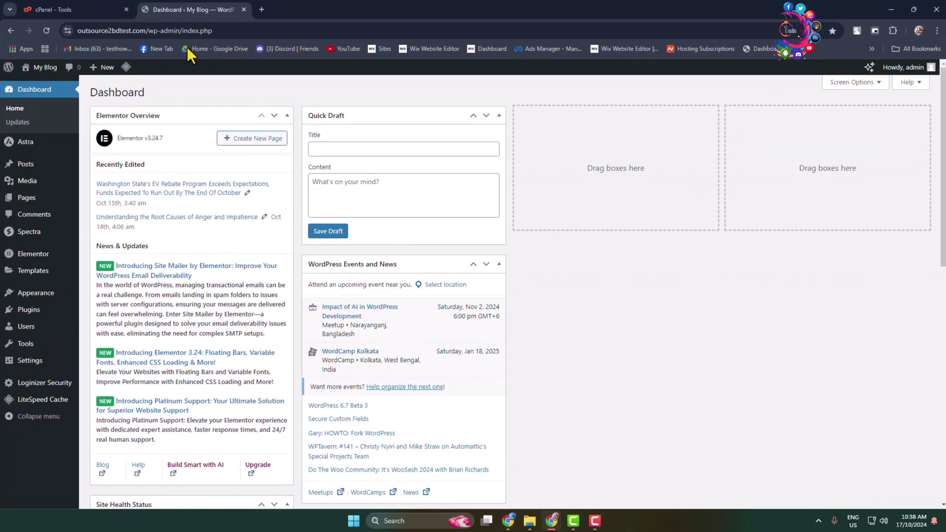
pyautogui.moveTo(45, 67)
pyautogui.rightClick(35, 85)
pyautogui.click(74, 92)
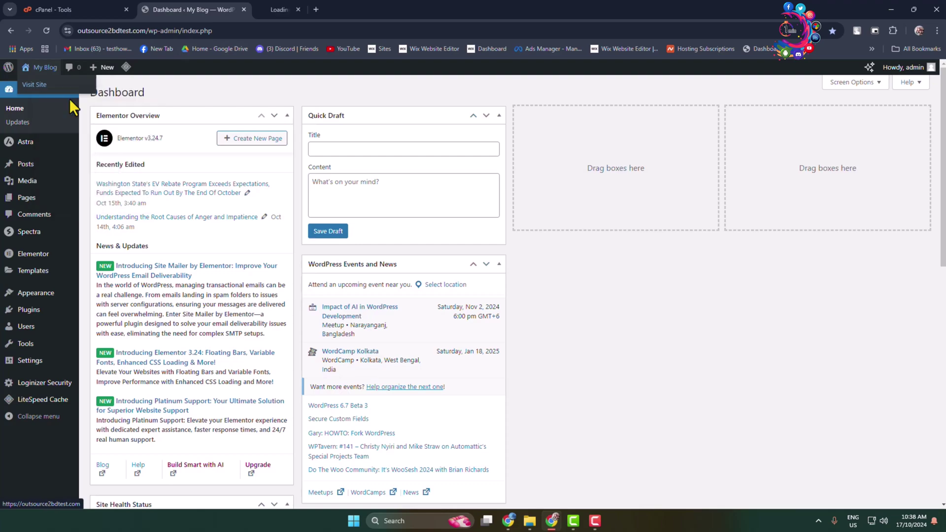
pyautogui.click(307, 8)
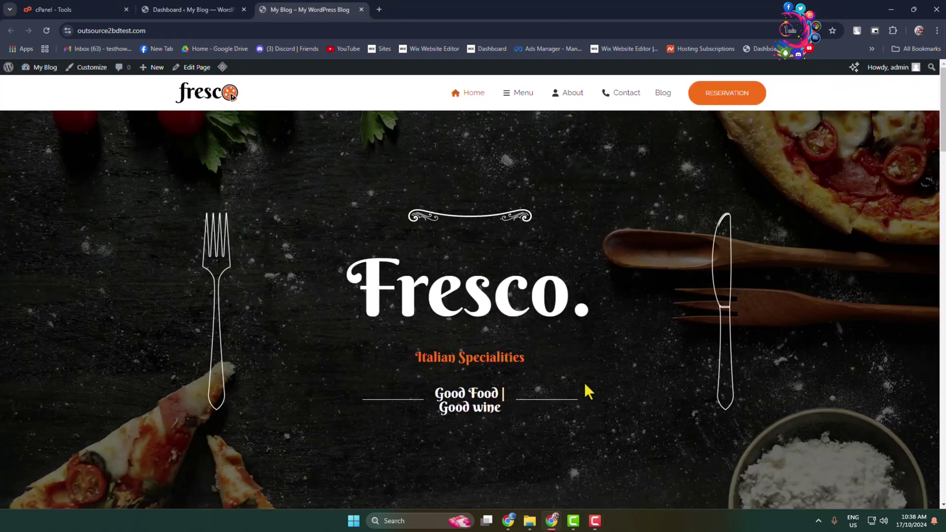
pyautogui.scroll(-15, 711, 320)
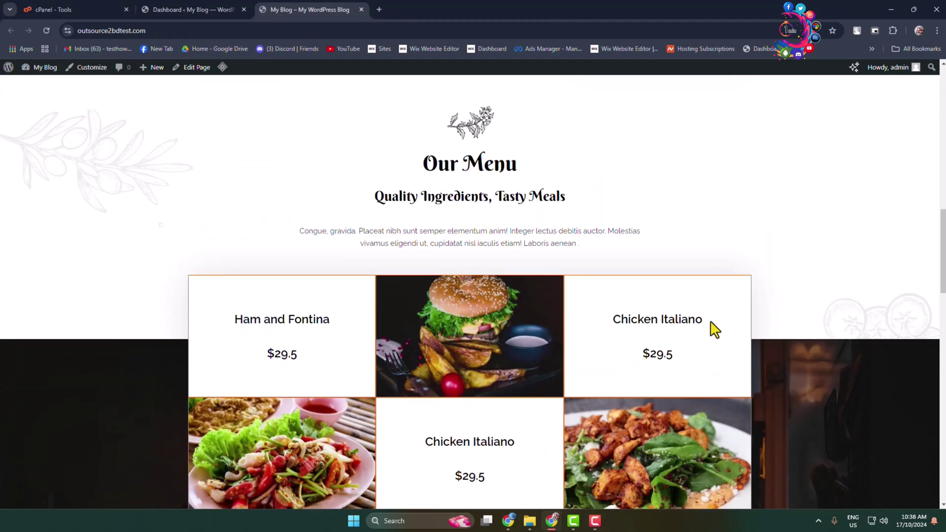
pyautogui.scroll(-15, 710, 323)
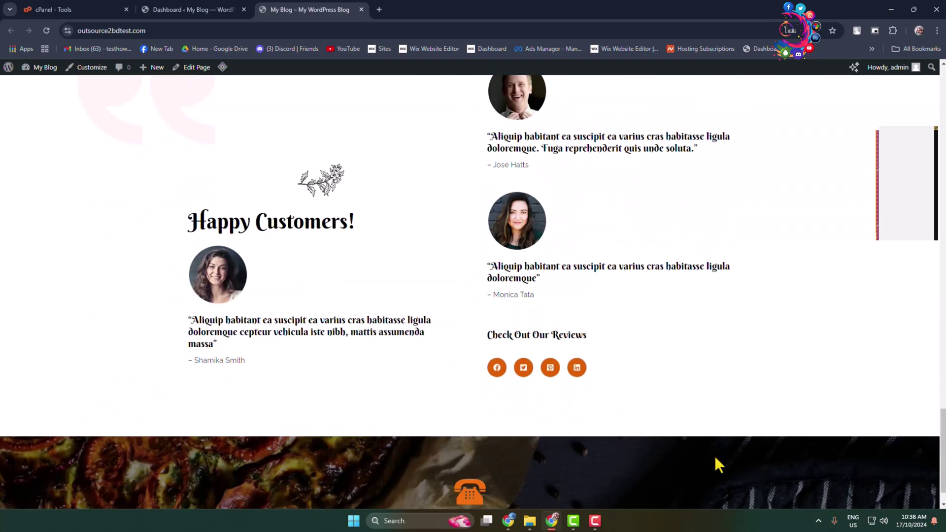
pyautogui.scroll(8, 715, 453)
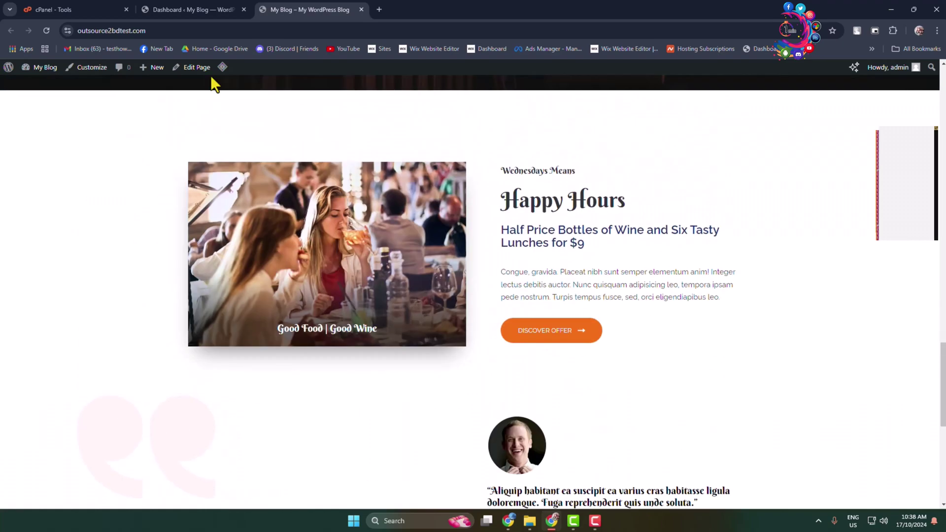
pyautogui.click(361, 9)
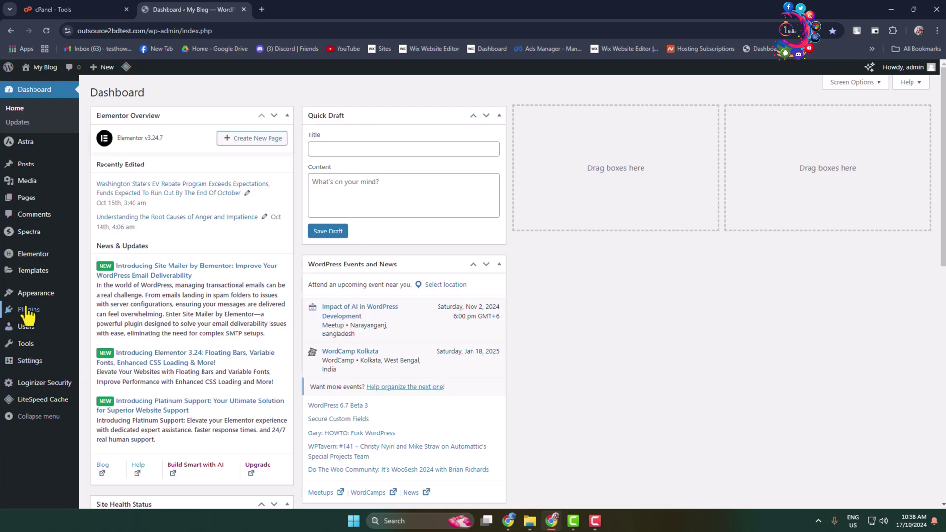
# - Search plugins for 'advanced file manager', then install and activate Advanced File Manager
pyautogui.moveTo(25, 312)
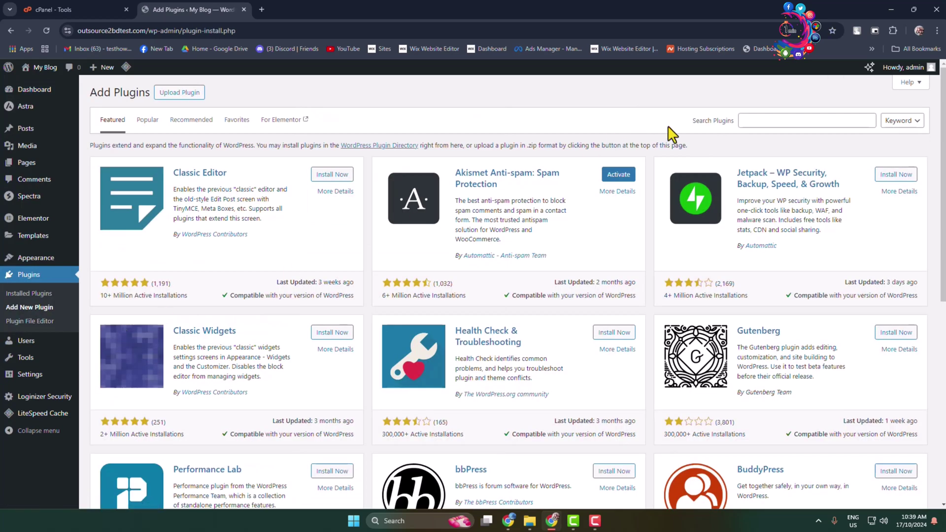
pyautogui.click(760, 121)
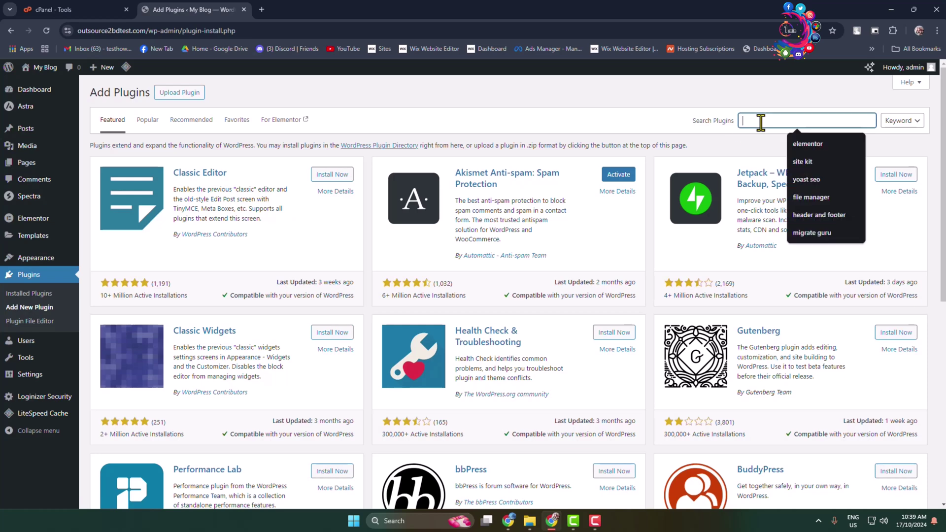
pyautogui.write('advanced file manager')
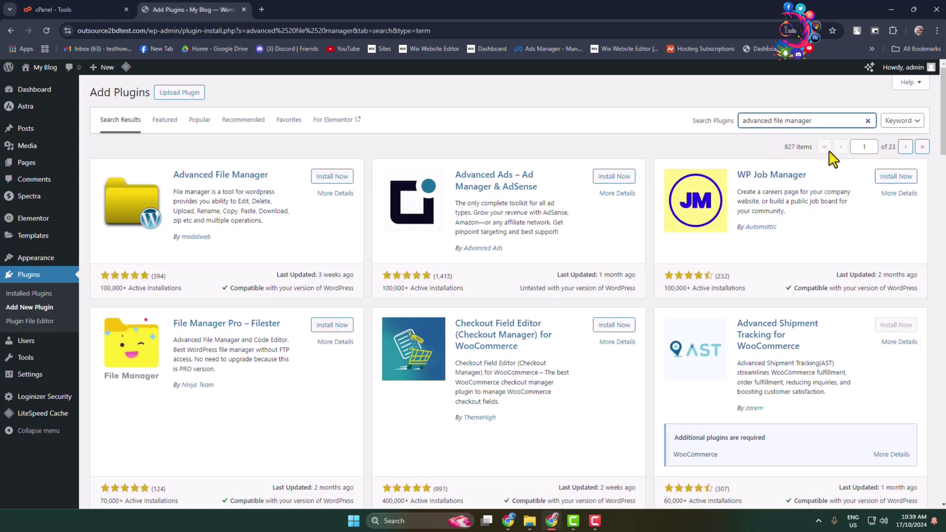
pyautogui.click(334, 179)
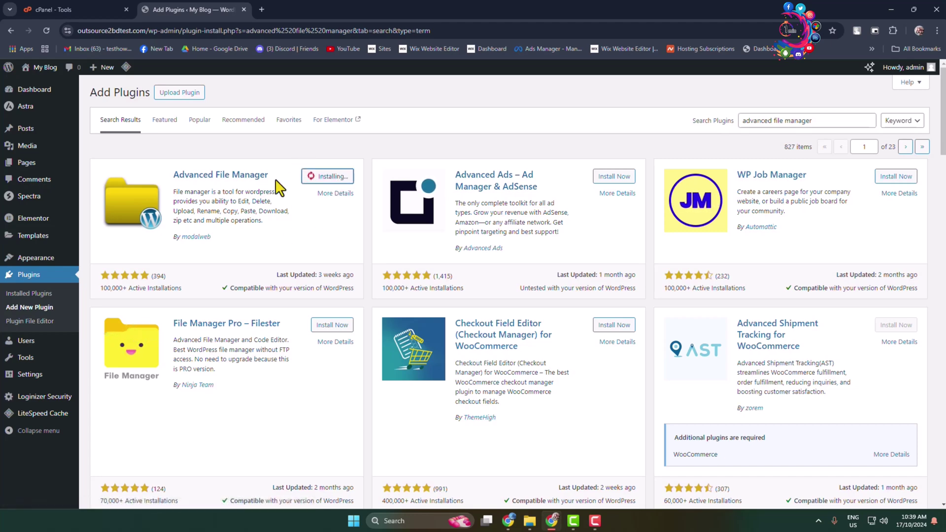
pyautogui.click(335, 181)
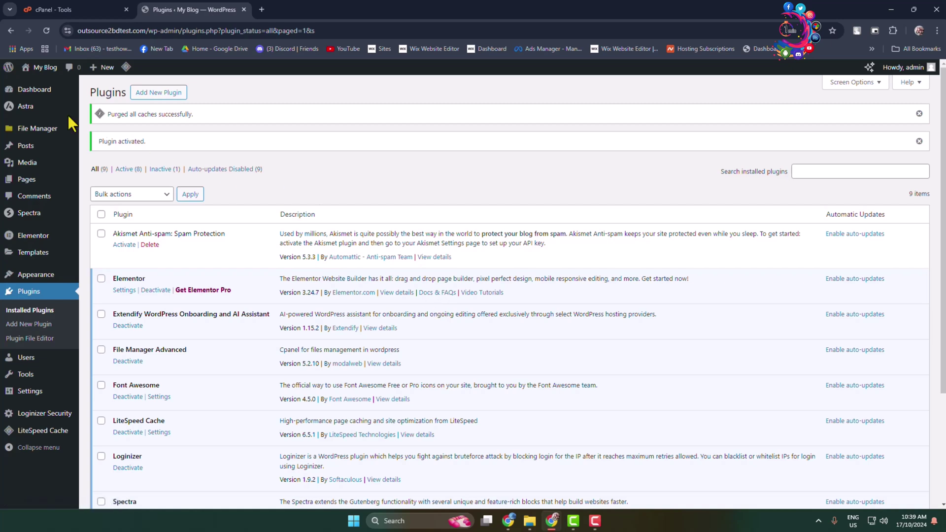
# - Browse the public_html listing in WordPress's File Manager, then bring back the local portfolio folder
pyautogui.moveTo(29, 132)
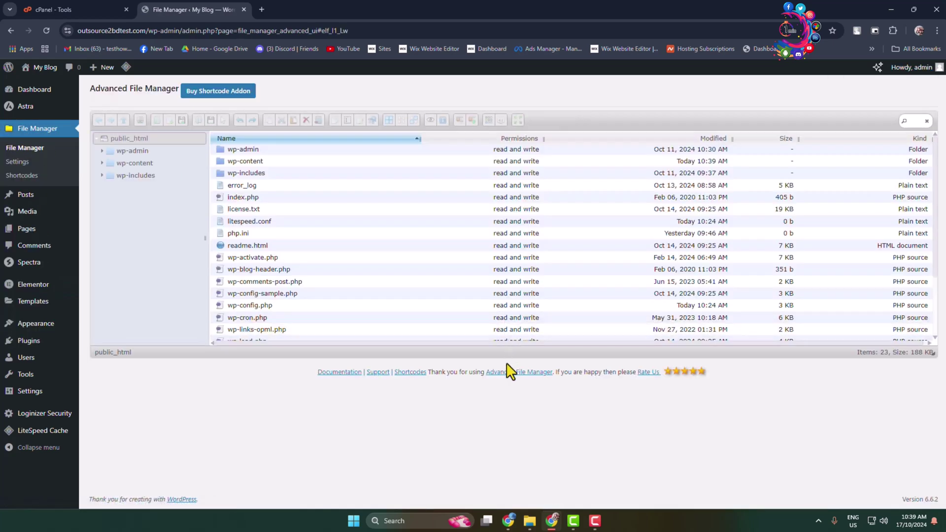
pyautogui.scroll(-3, 530, 279)
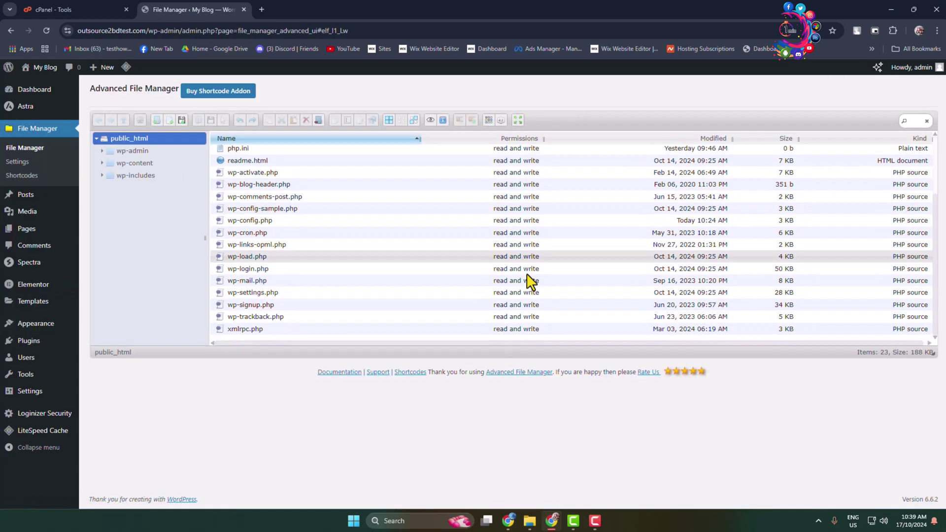
pyautogui.scroll(3, 277, 286)
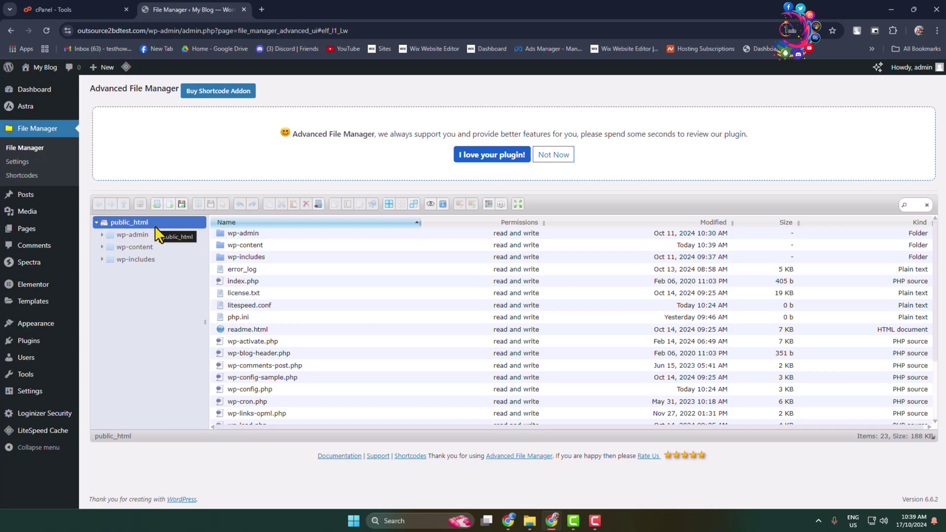
pyautogui.click(306, 340)
pyautogui.click(274, 294)
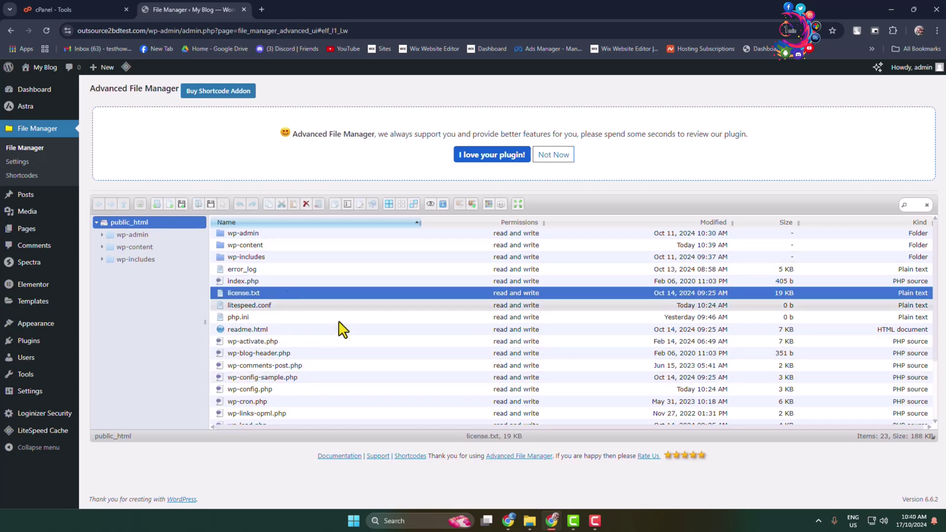
pyautogui.click(256, 303)
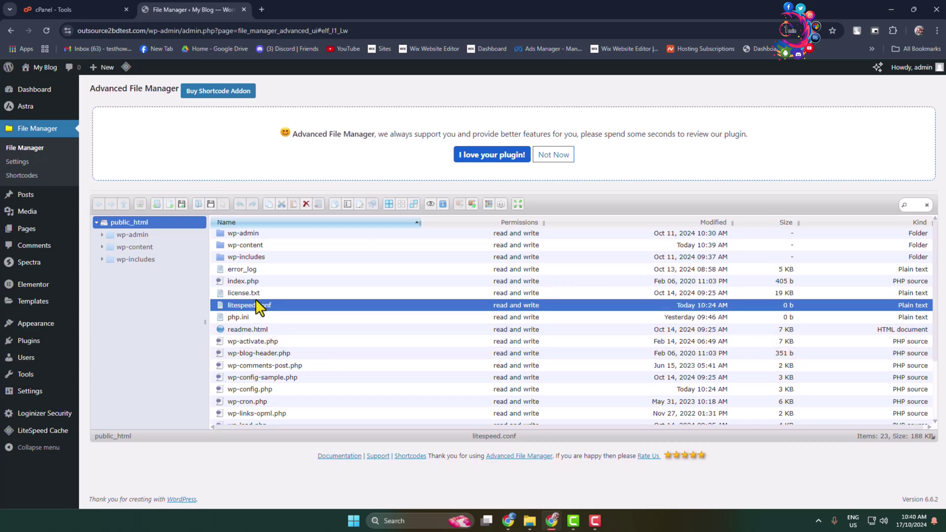
pyautogui.click(530, 520)
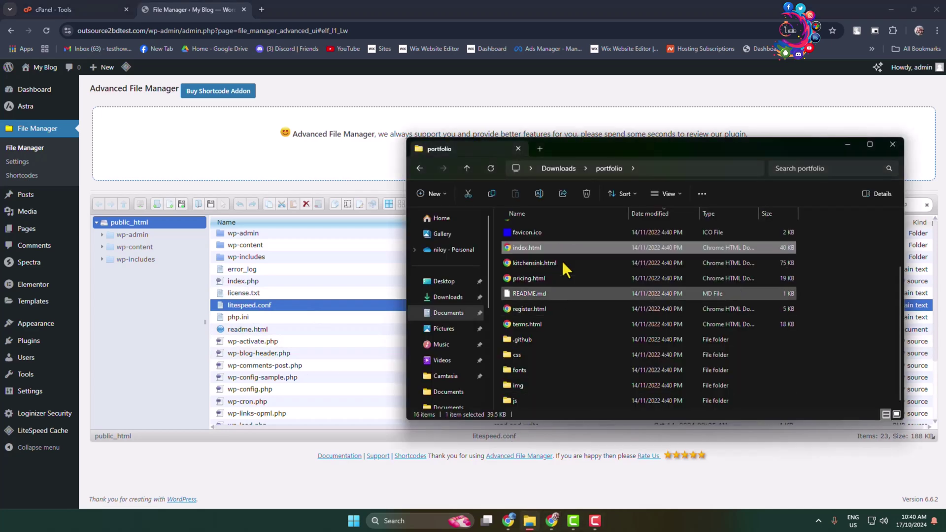
# - Compress the portfolio folder in Downloads into a ZIP archive named portfolio.zip
pyautogui.hotkey('alt', 'Up')
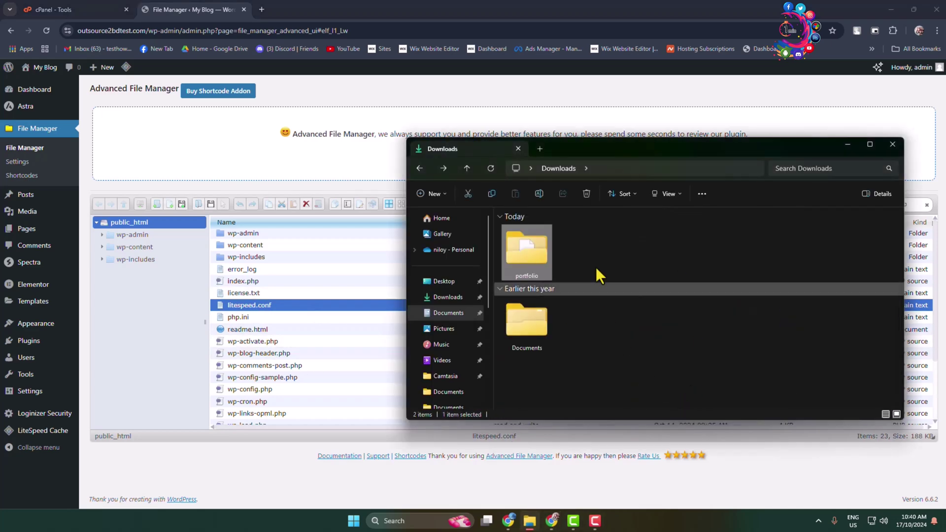
pyautogui.rightClick(523, 252)
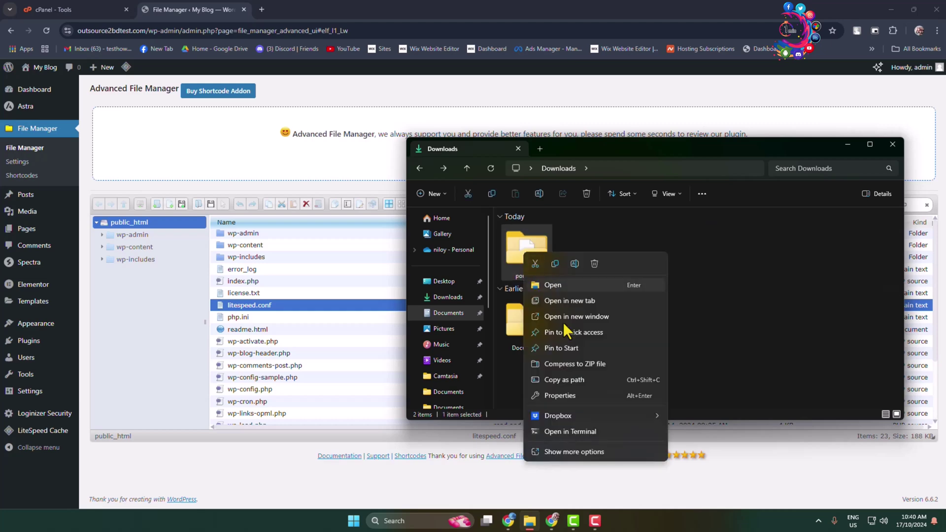
pyautogui.click(577, 454)
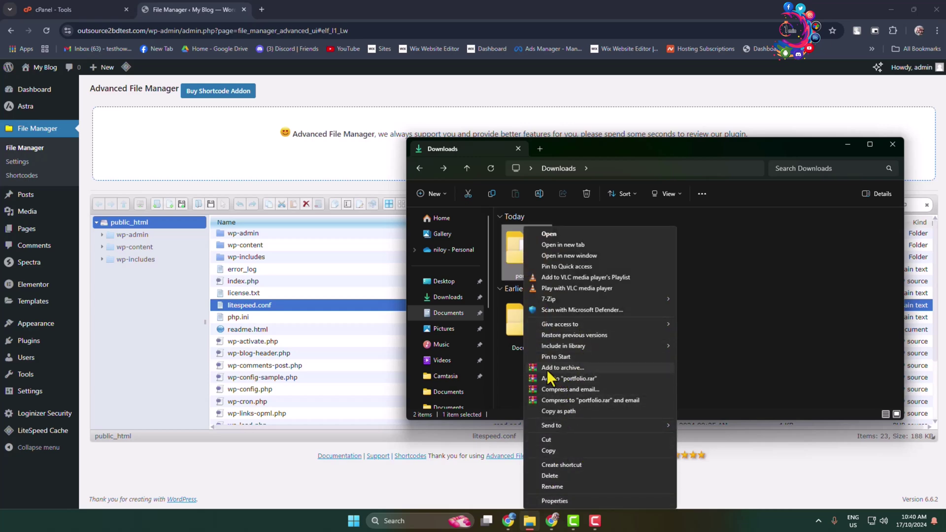
pyautogui.click(573, 368)
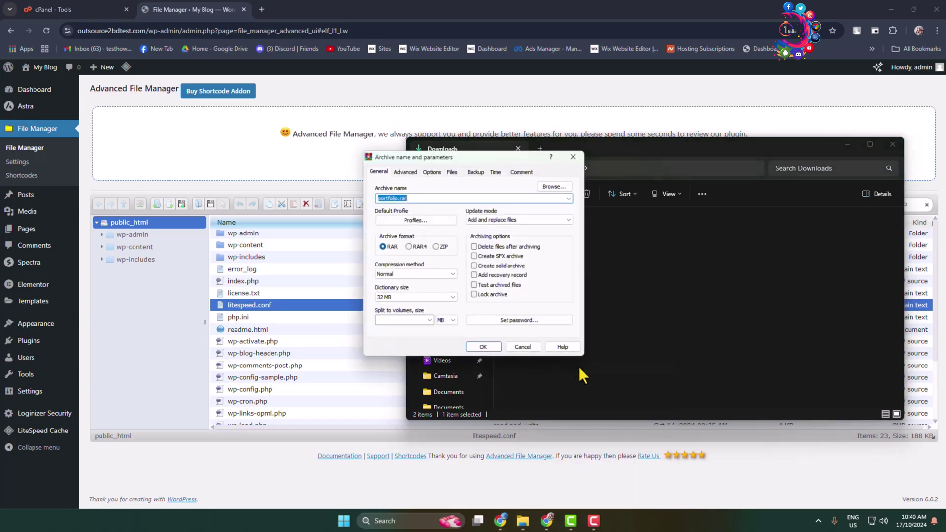
pyautogui.click(428, 248)
pyautogui.click(436, 247)
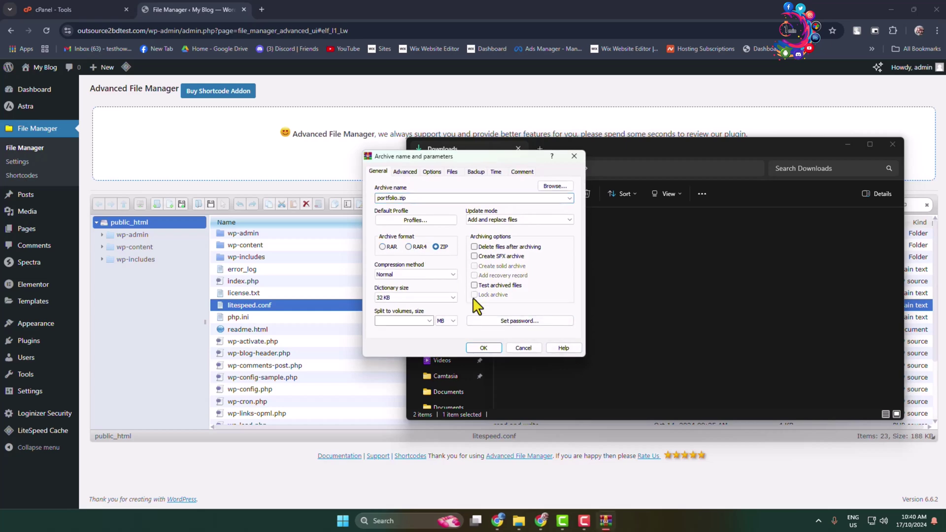
pyautogui.click(483, 349)
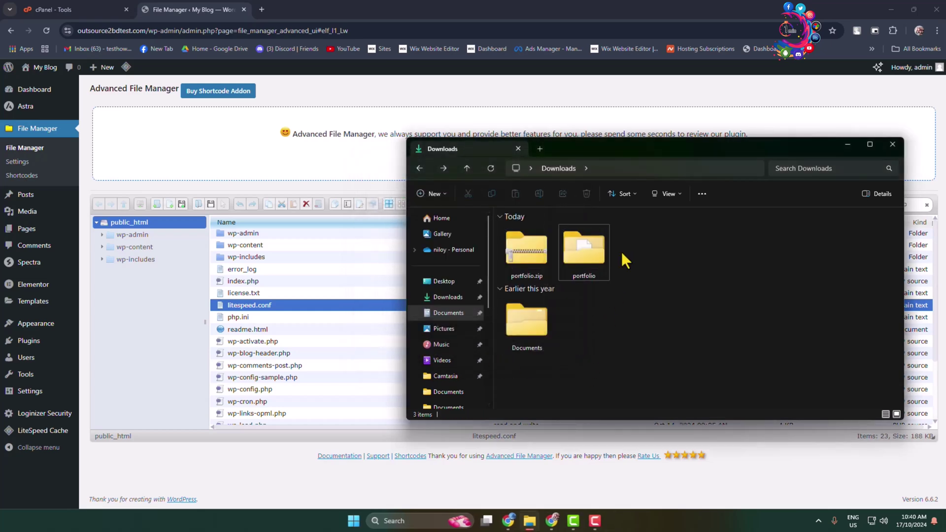
# - Drag portfolio.zip from Downloads into the File Manager upload area for public_html
pyautogui.click(291, 318)
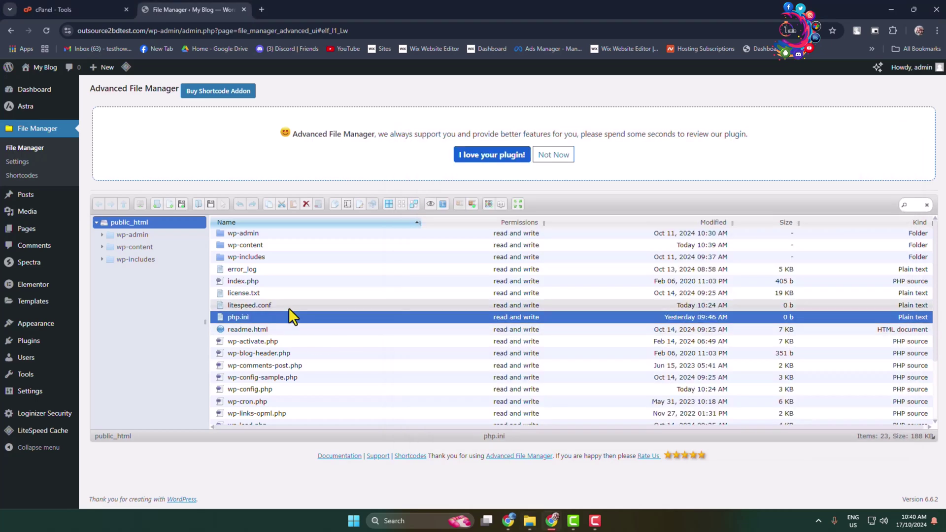
pyautogui.click(182, 203)
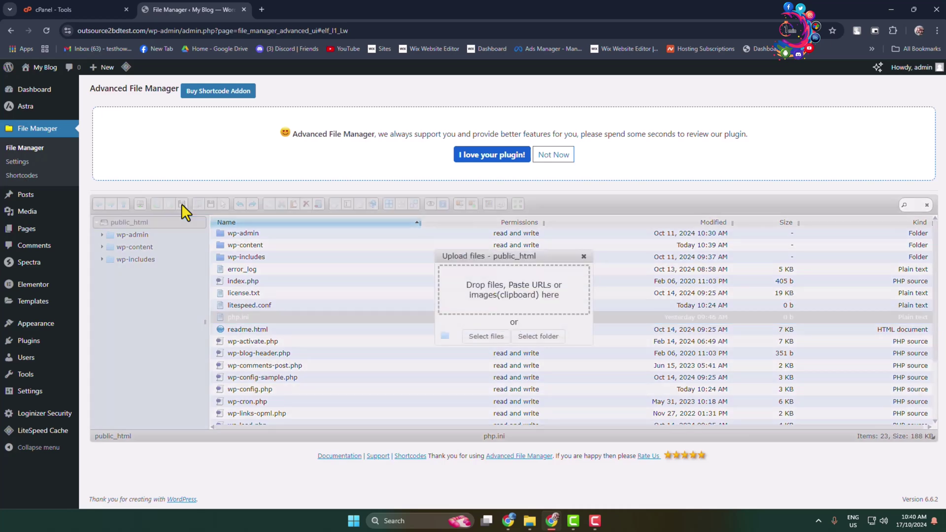
pyautogui.click(530, 521)
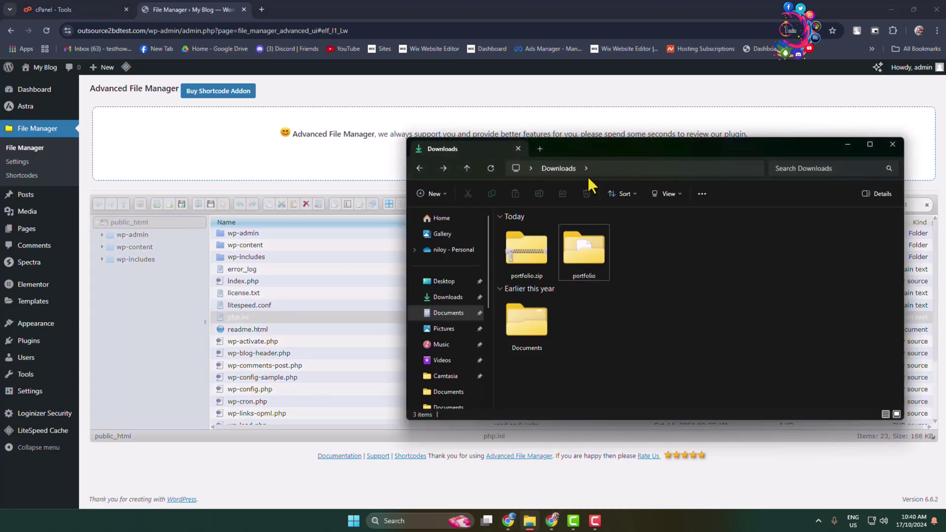
pyautogui.moveTo(588, 153); pyautogui.dragTo(715, 203)
pyautogui.moveTo(706, 326); pyautogui.dragTo(486, 299)
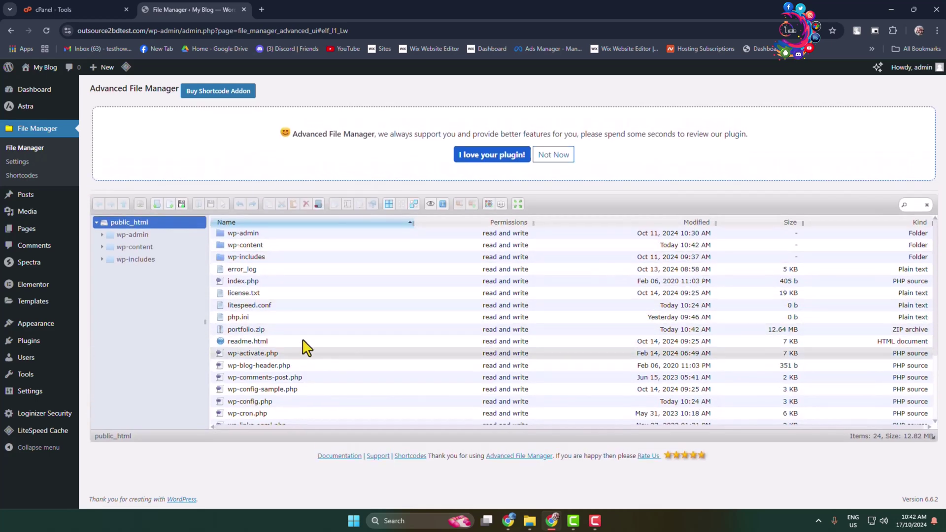
# - Extract portfolio.zip into a new portfolio folder and open it to view its 13 items
pyautogui.click(236, 334)
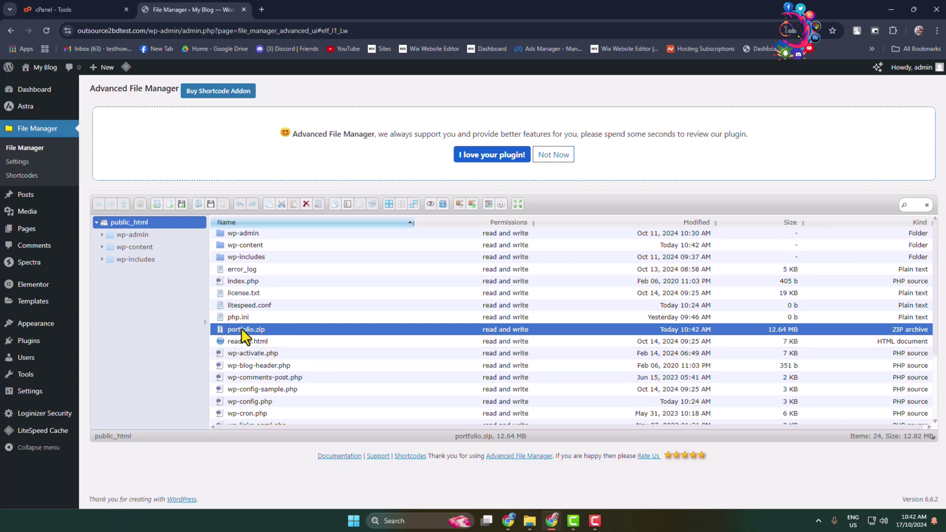
pyautogui.click(459, 205)
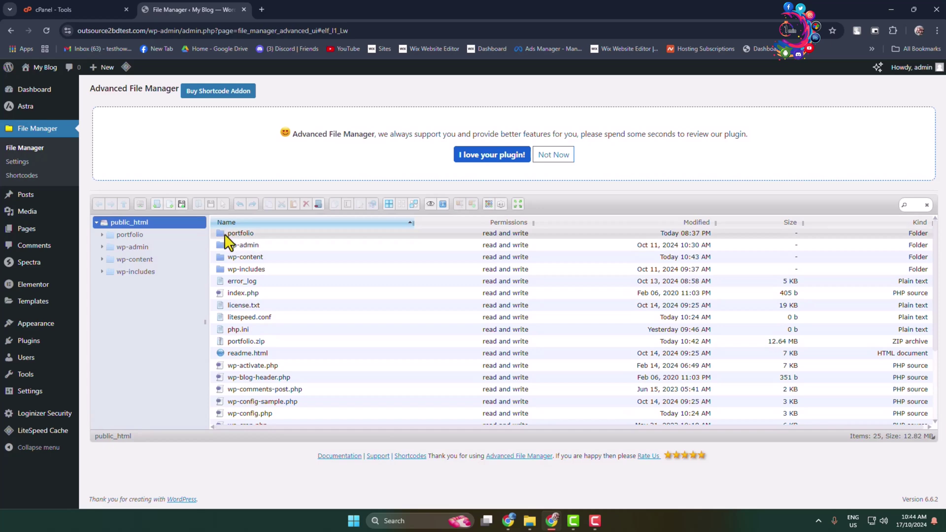
pyautogui.doubleClick(229, 237)
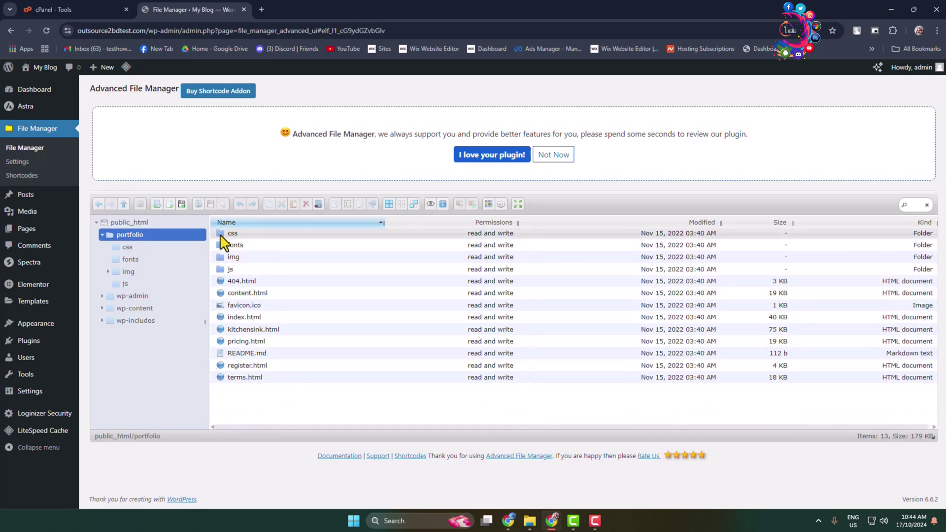
pyautogui.moveTo(270, 391); pyautogui.dragTo(254, 230)
pyautogui.click(272, 399)
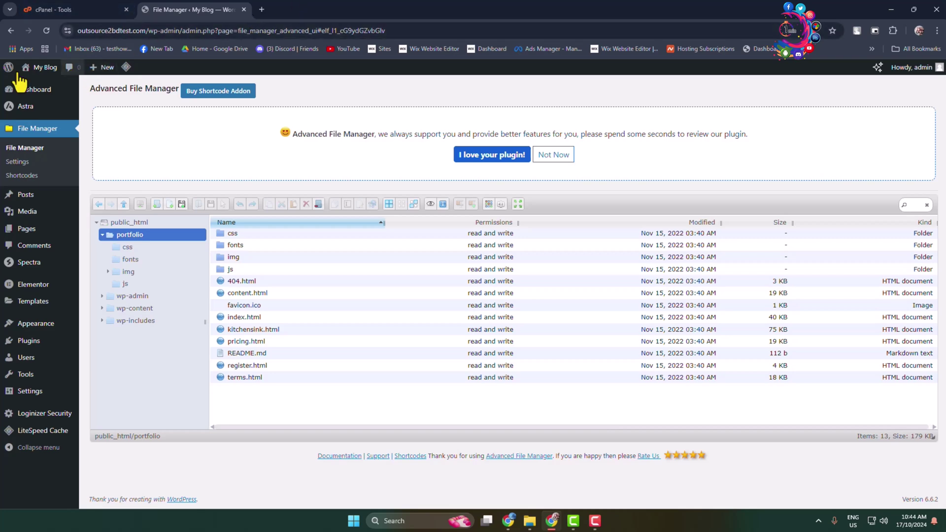
# - Open the My Blog live site in a new Chrome tab
pyautogui.moveTo(39, 67)
pyautogui.rightClick(38, 85)
pyautogui.click(87, 94)
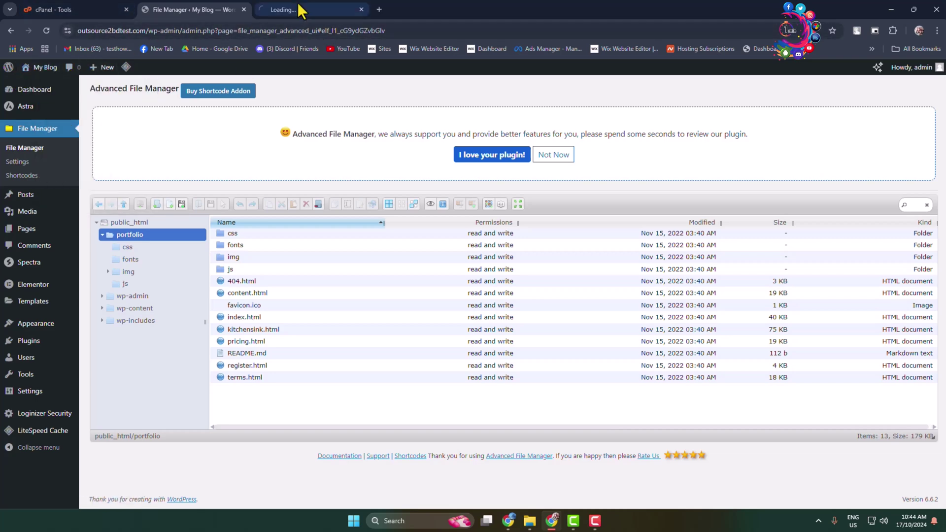
pyautogui.click(305, 10)
# - Change the address to outsource2bdtest.com/portfolio/ and load the page
pyautogui.click(188, 30)
pyautogui.click(221, 34)
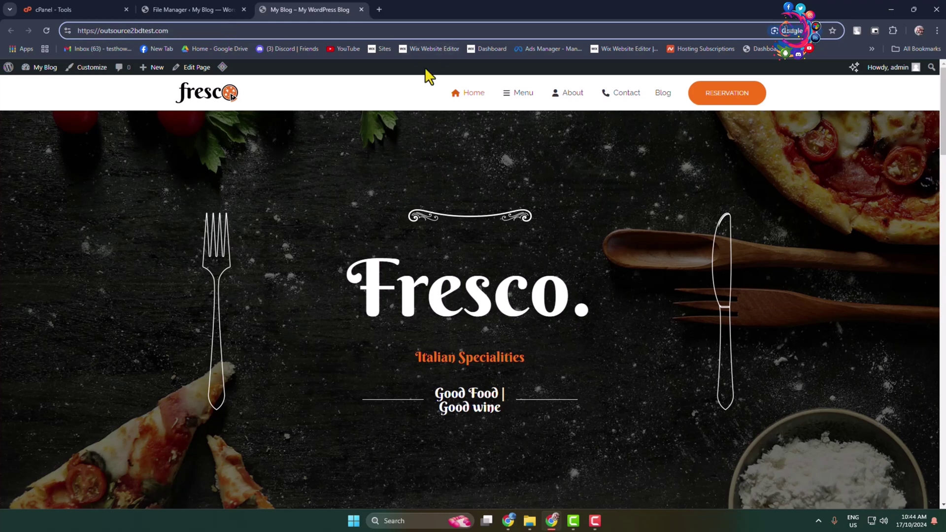
pyautogui.write('/')
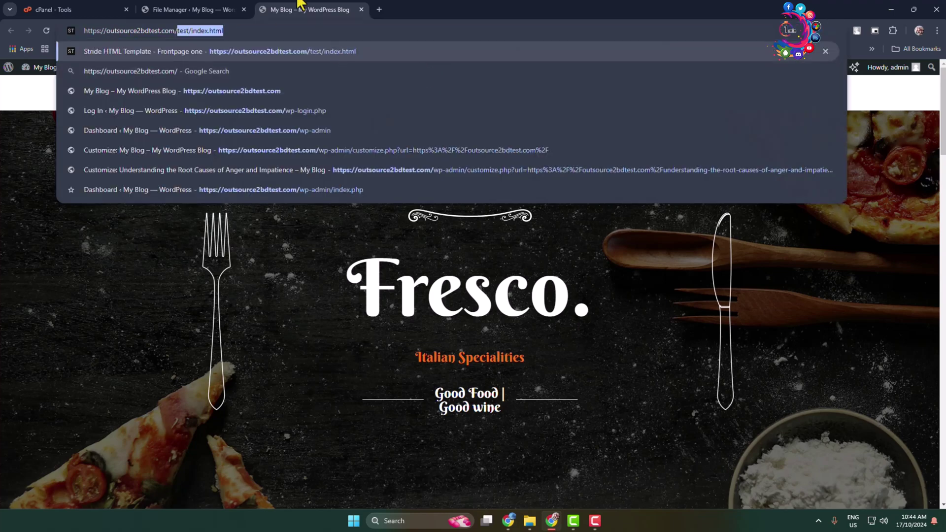
pyautogui.click(196, 11)
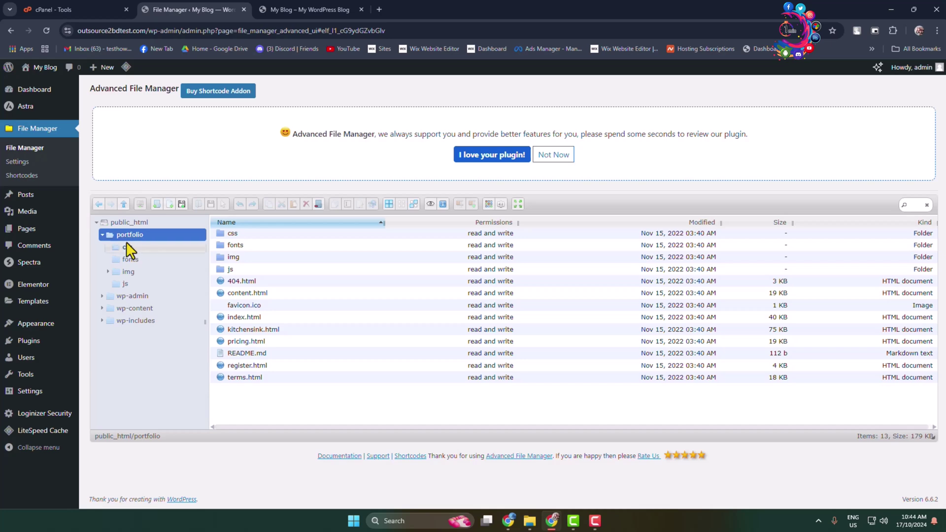
pyautogui.click(315, 10)
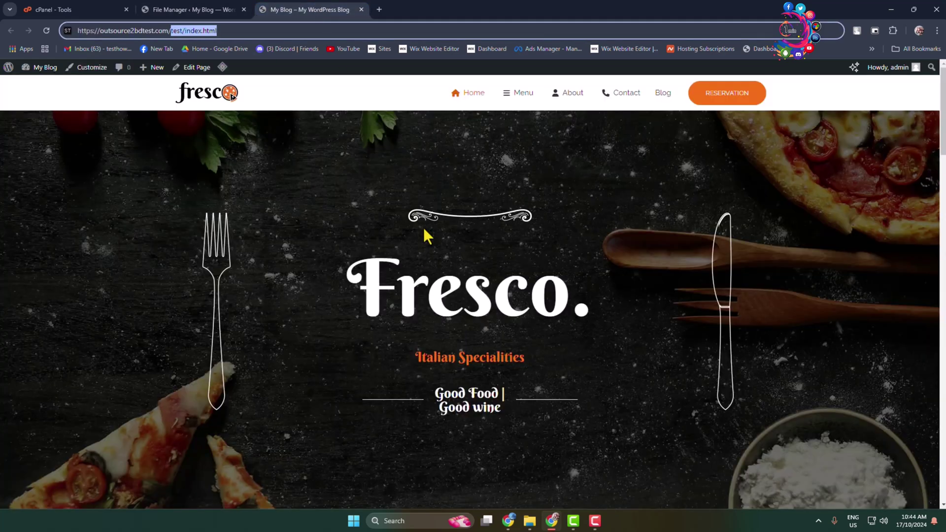
pyautogui.write('portfolio/')
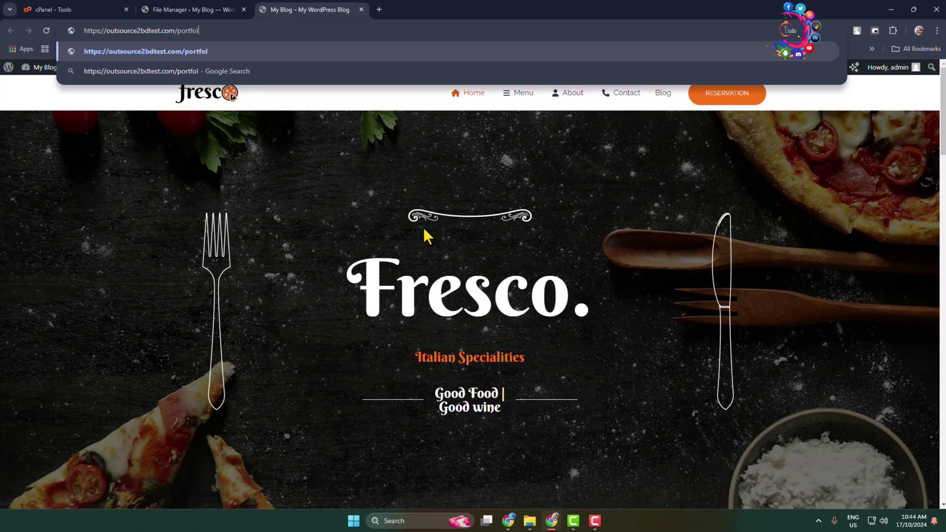
pyautogui.press('Return')
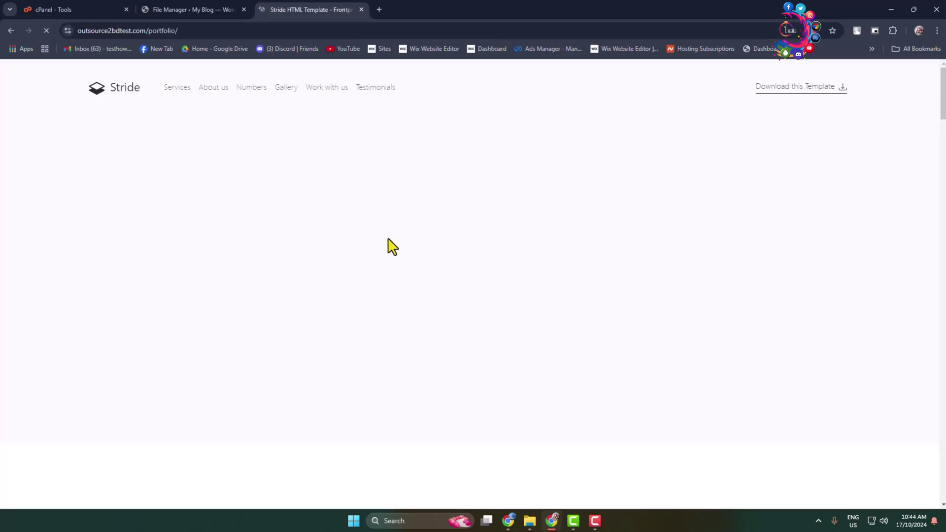
# - Scroll down through the live Stride page at /portfolio/ and back to the top
pyautogui.scroll(-15, 630, 222)
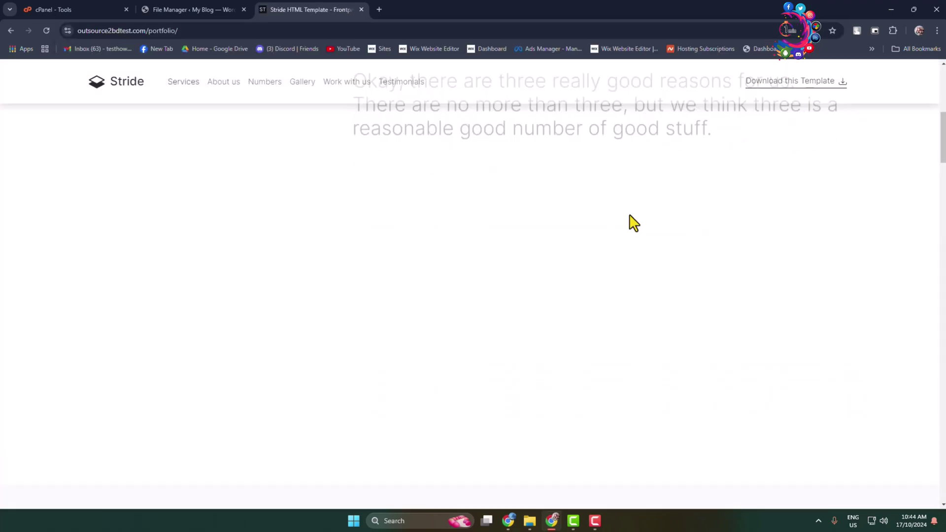
pyautogui.scroll(-10, 722, 424)
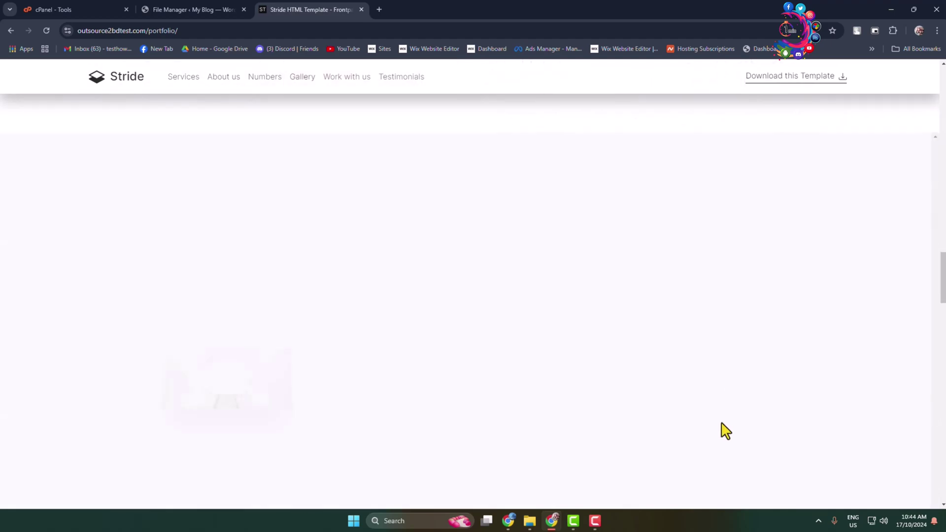
pyautogui.scroll(6, 721, 416)
pyautogui.scroll(6, 720, 410)
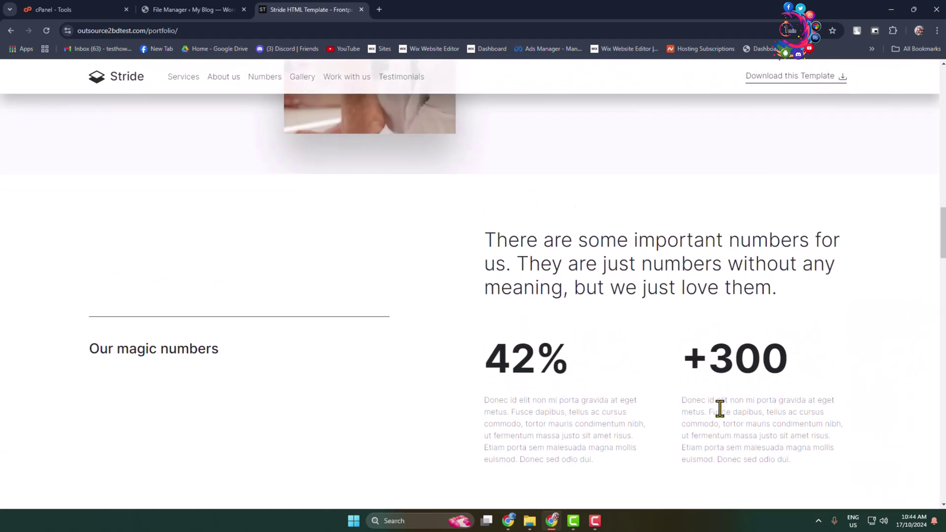
pyautogui.scroll(15, 722, 414)
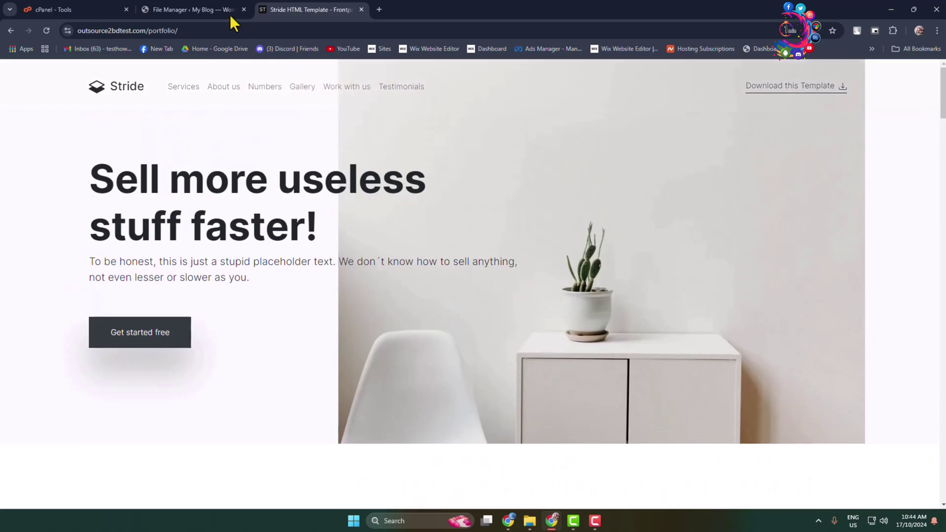
# - Glance over the WordPress file manager, then switch to the cPanel Tools tab
pyautogui.hotkey('ctrl', 'shift', 'Tab')
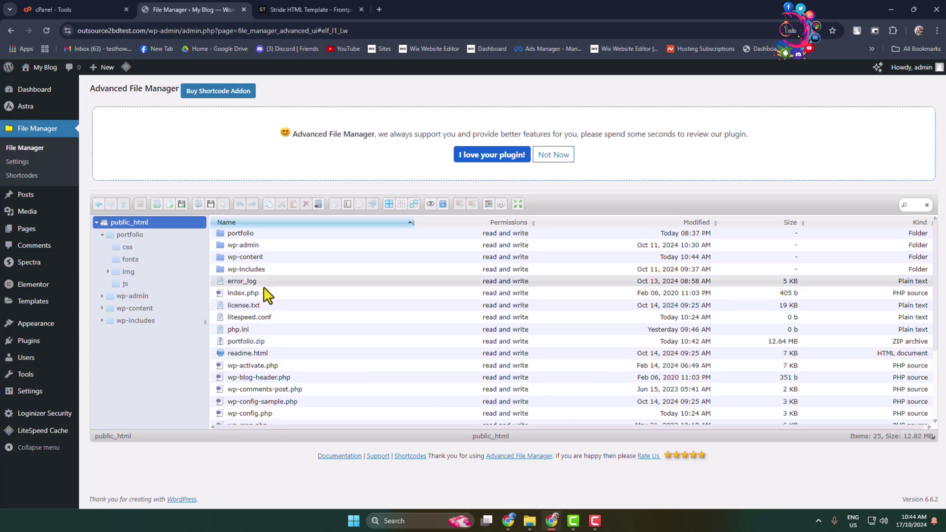
pyautogui.scroll(-3, 312, 306)
pyautogui.scroll(3, 251, 374)
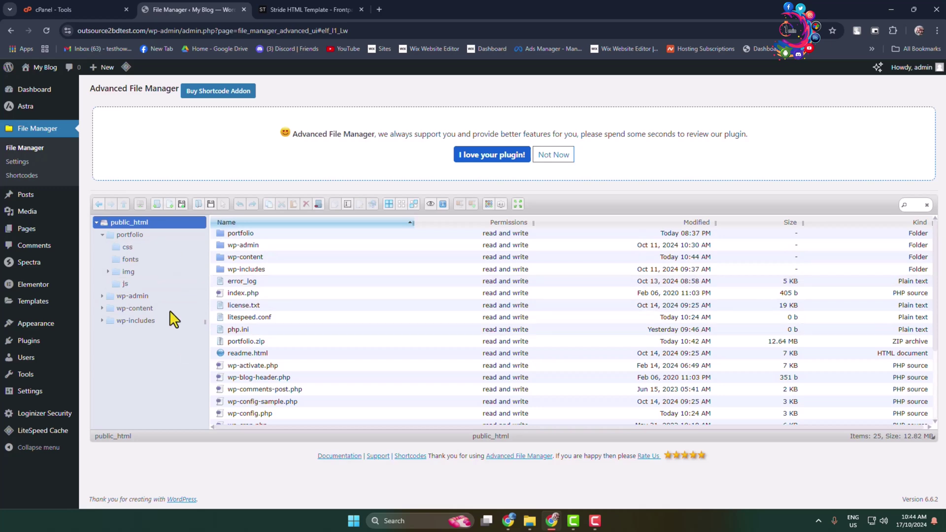
pyautogui.click(99, 9)
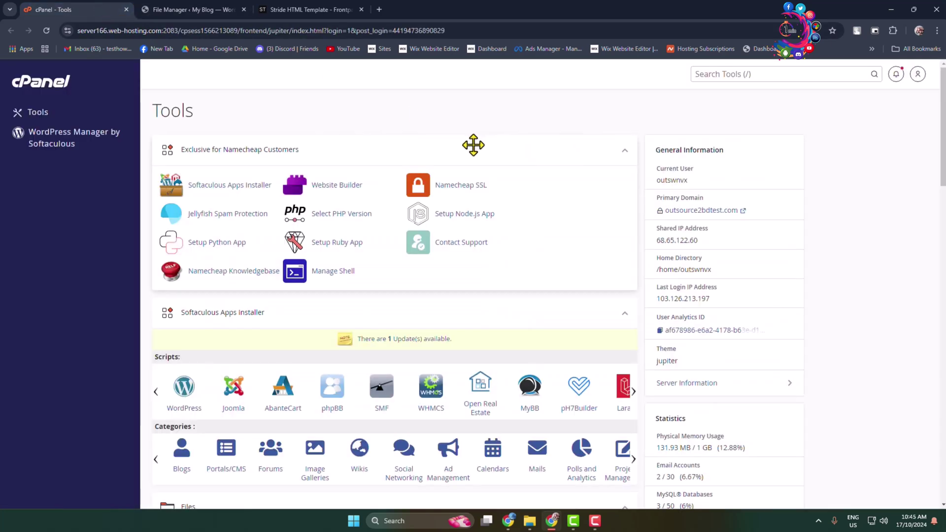
# - Scroll to the Files section of cPanel Tools and launch File Manager
pyautogui.scroll(-6, 258, 232)
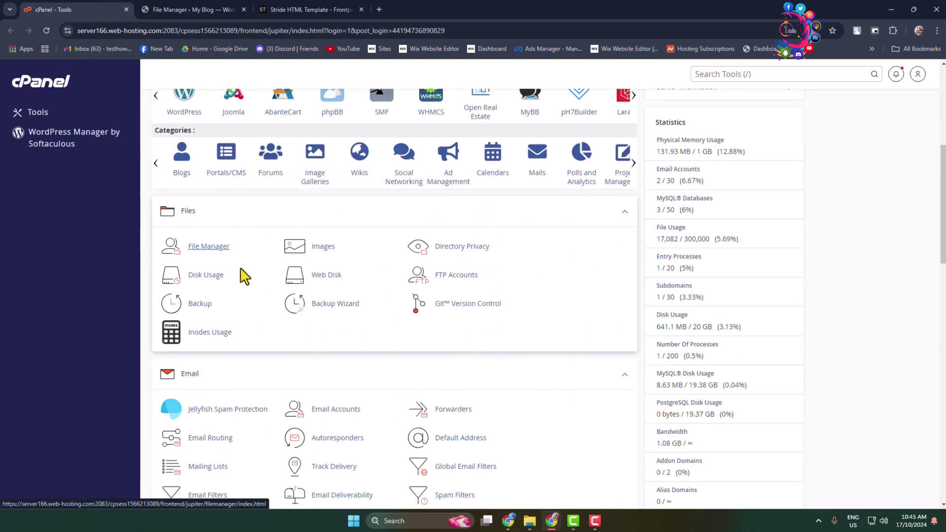
pyautogui.click(204, 247)
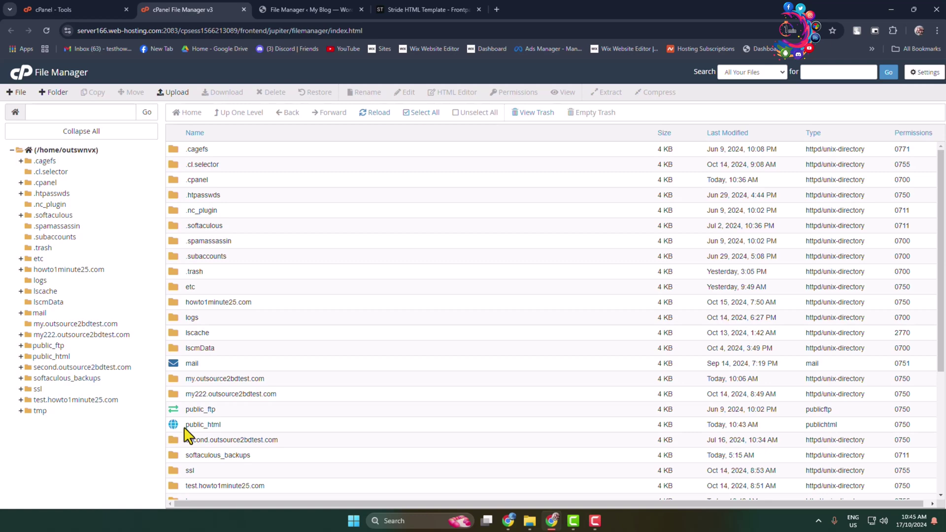
# - Open public_html in cPanel File Manager, view and close the Upload page, then select portfolio.zip
pyautogui.doubleClick(172, 424)
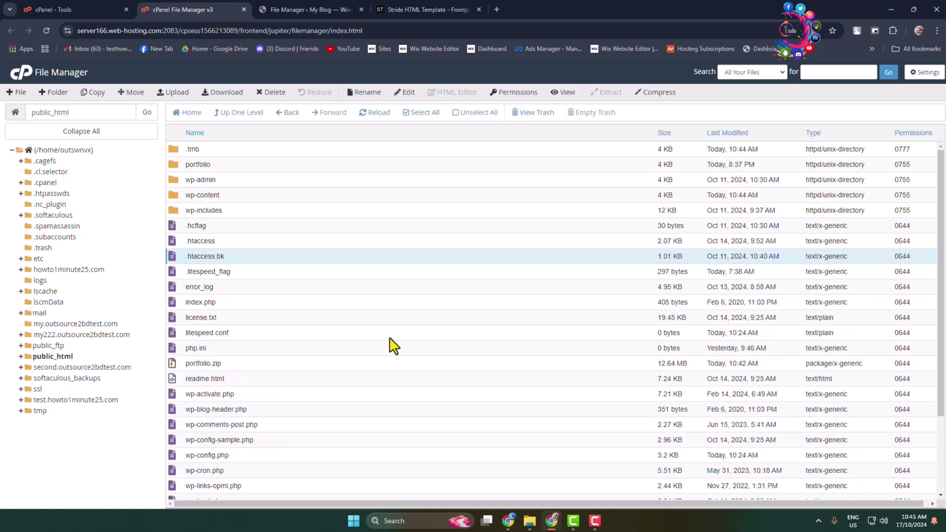
pyautogui.scroll(-2, 407, 468)
pyautogui.scroll(2, 392, 405)
pyautogui.click(174, 92)
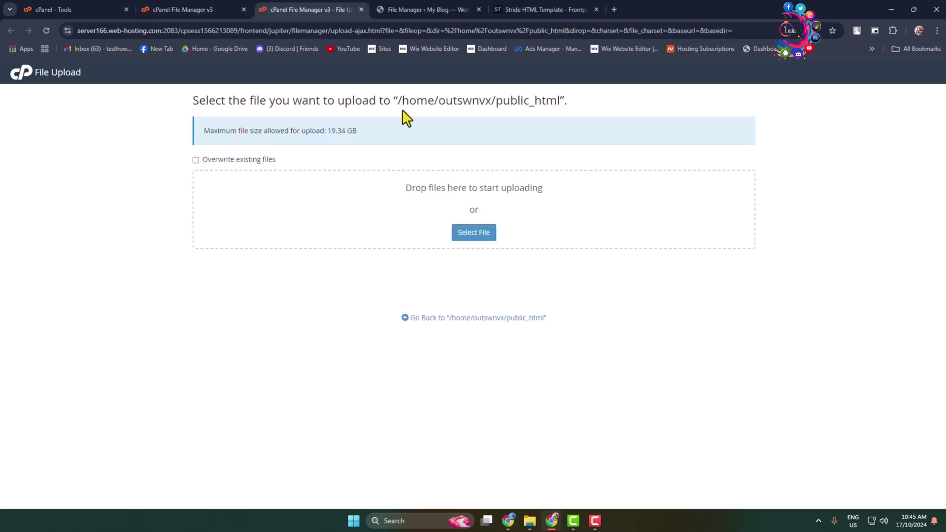
pyautogui.click(362, 9)
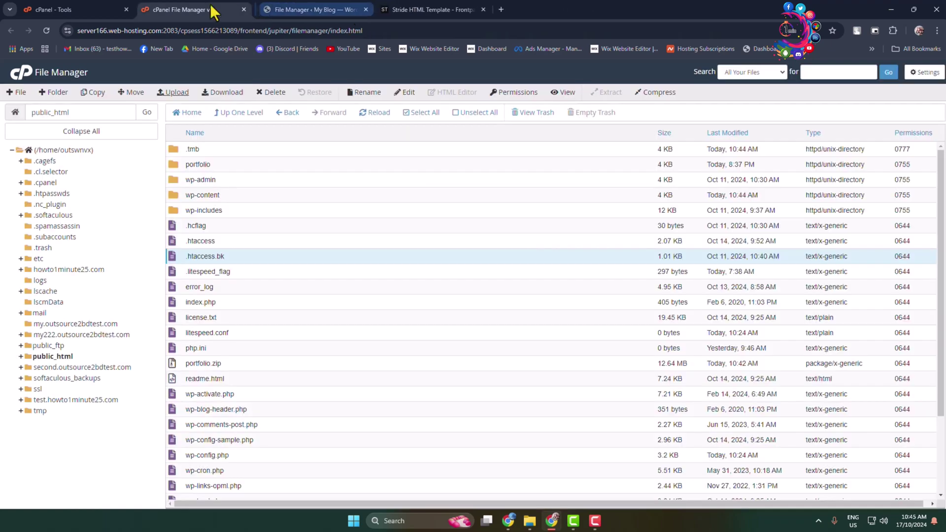
pyautogui.click(193, 364)
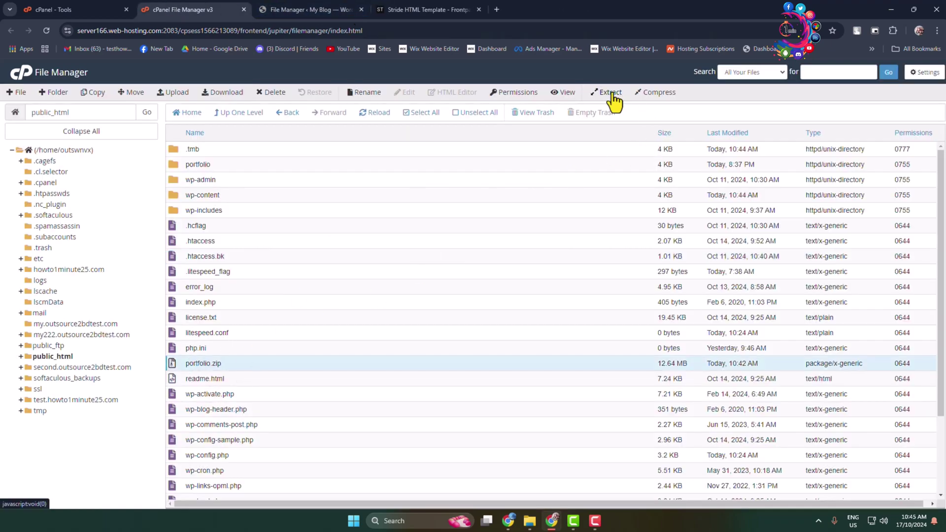